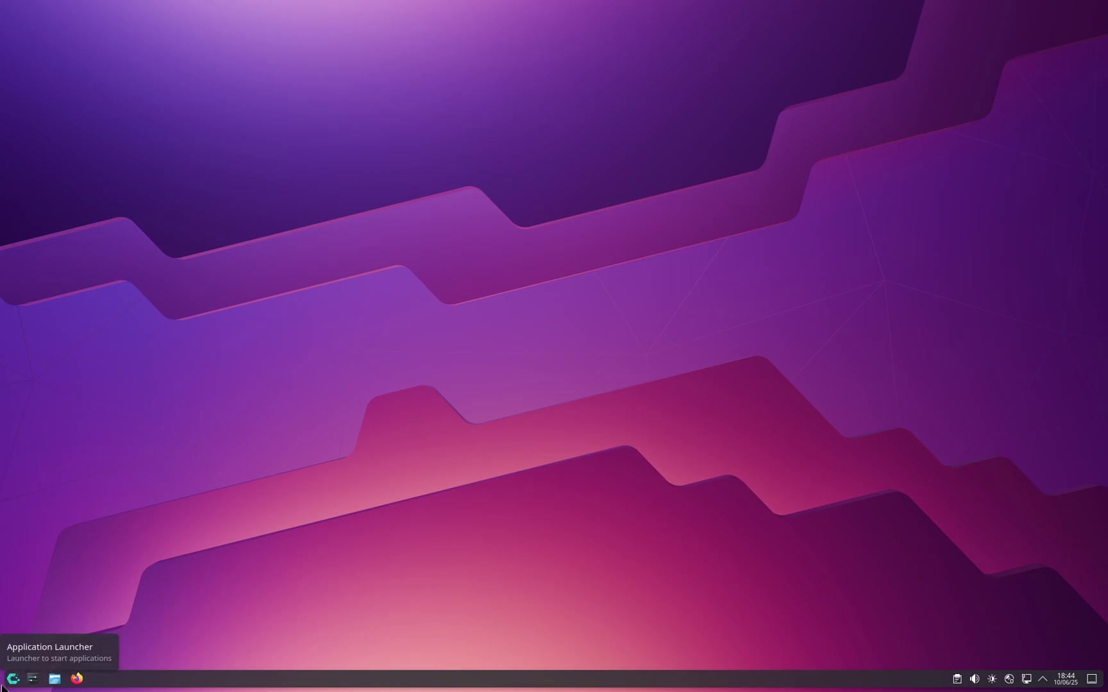
Launch the bauh package manager from the Application Launcher by searching 'ba'
click(2, 688)
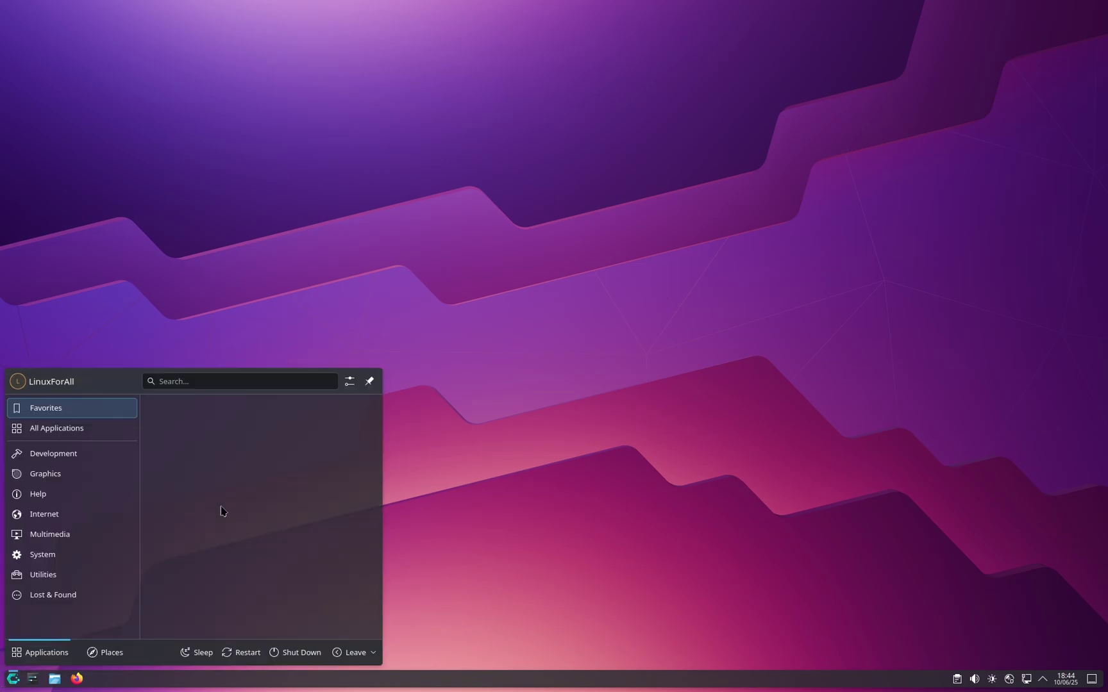
text(bauh)
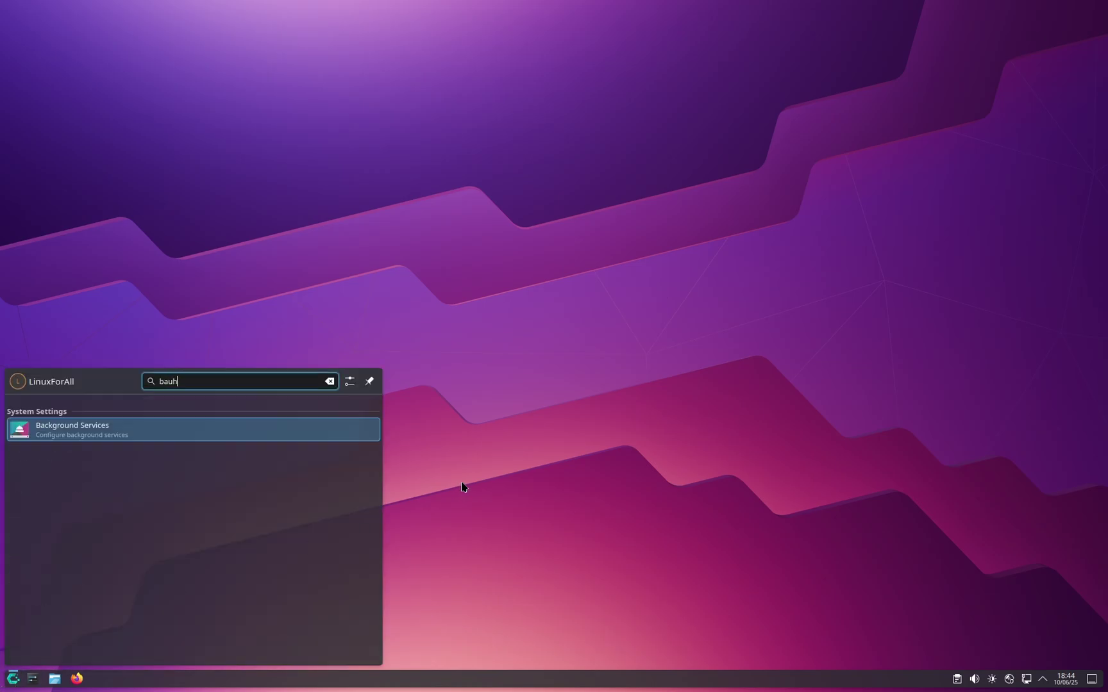
click(132, 431)
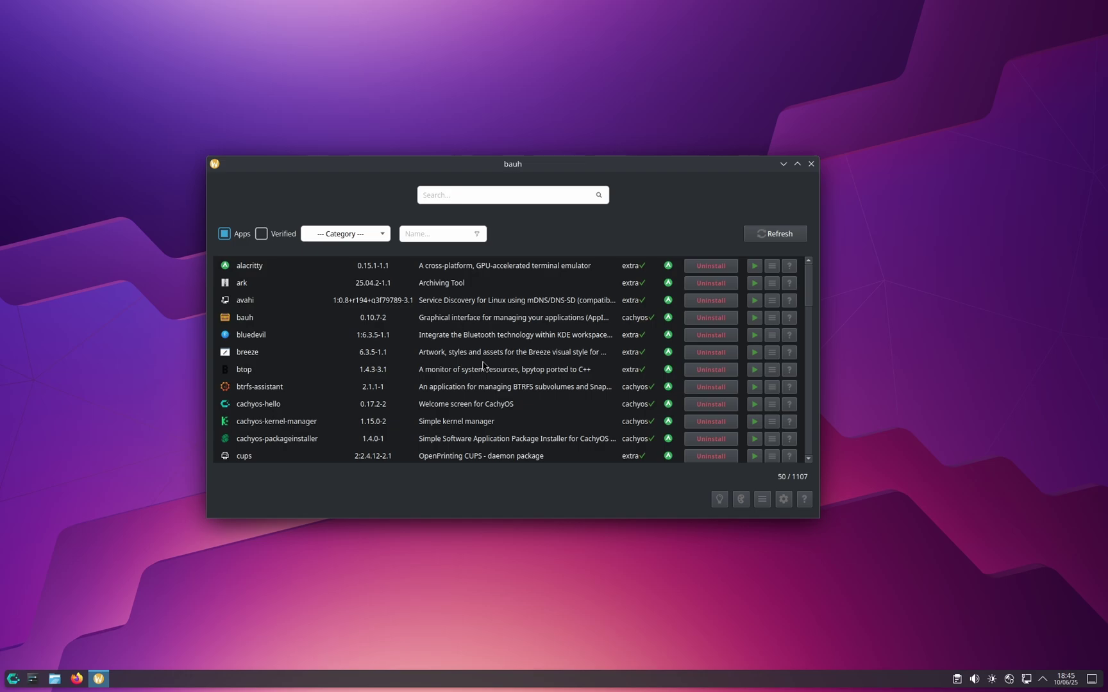
Shift the bauh window slightly right and focus its package search field
drag(432, 168, 450, 169)
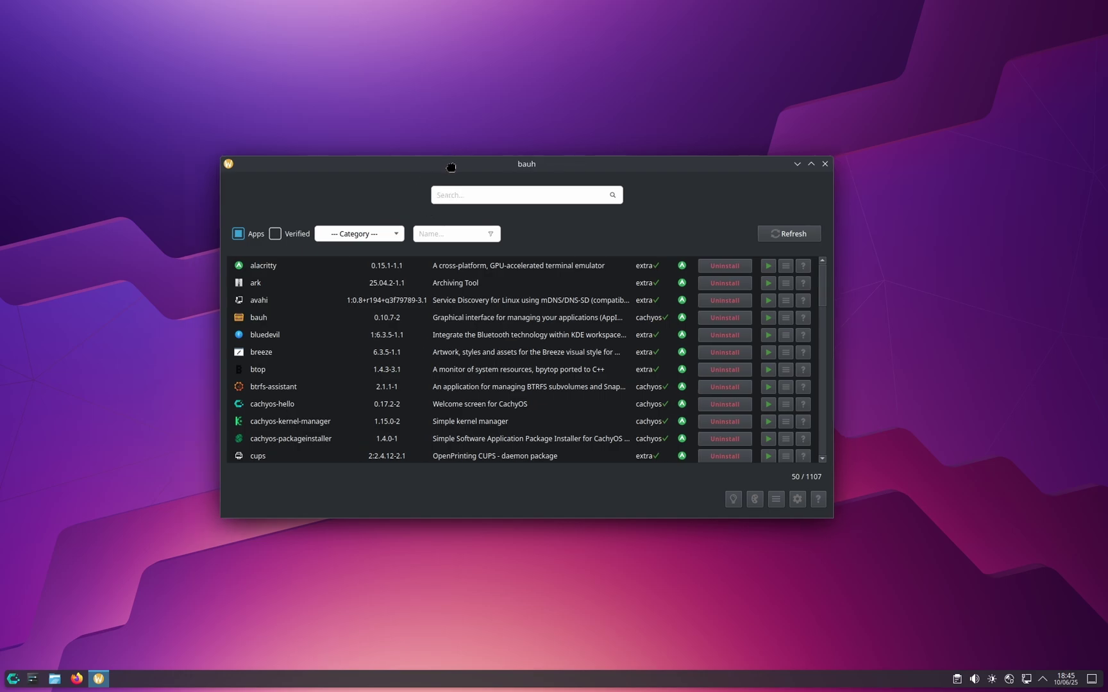
click(511, 204)
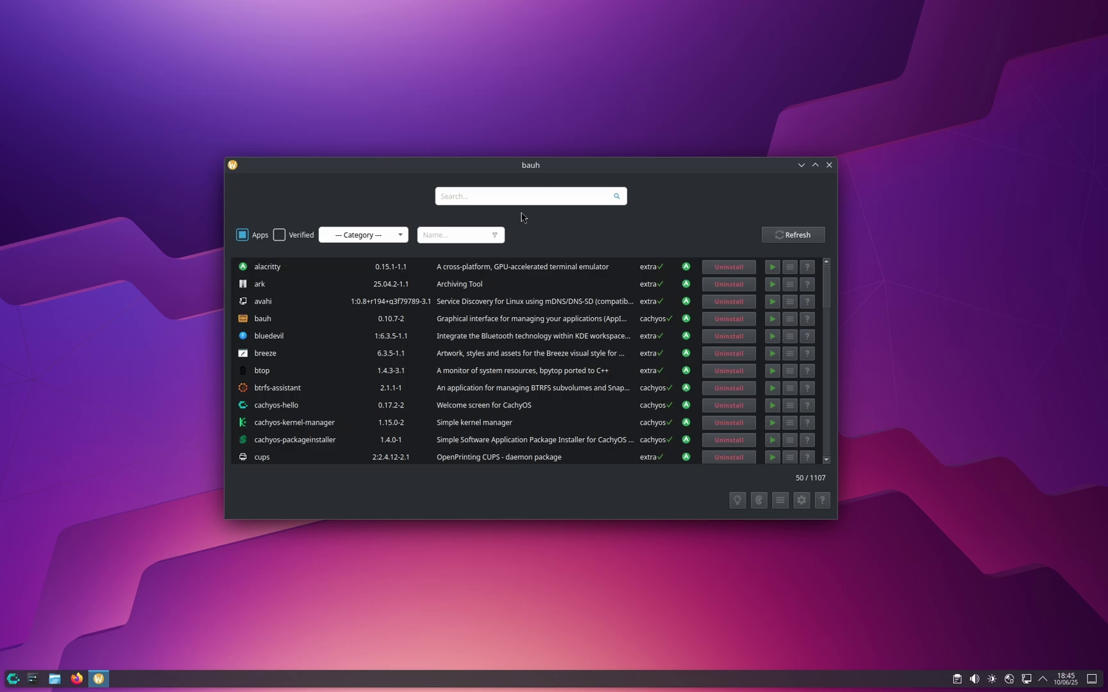
Search bauh for 'steam' and compare the multilib steam and flathub Steam entries
text(steam)
key(Return)
click(545, 267)
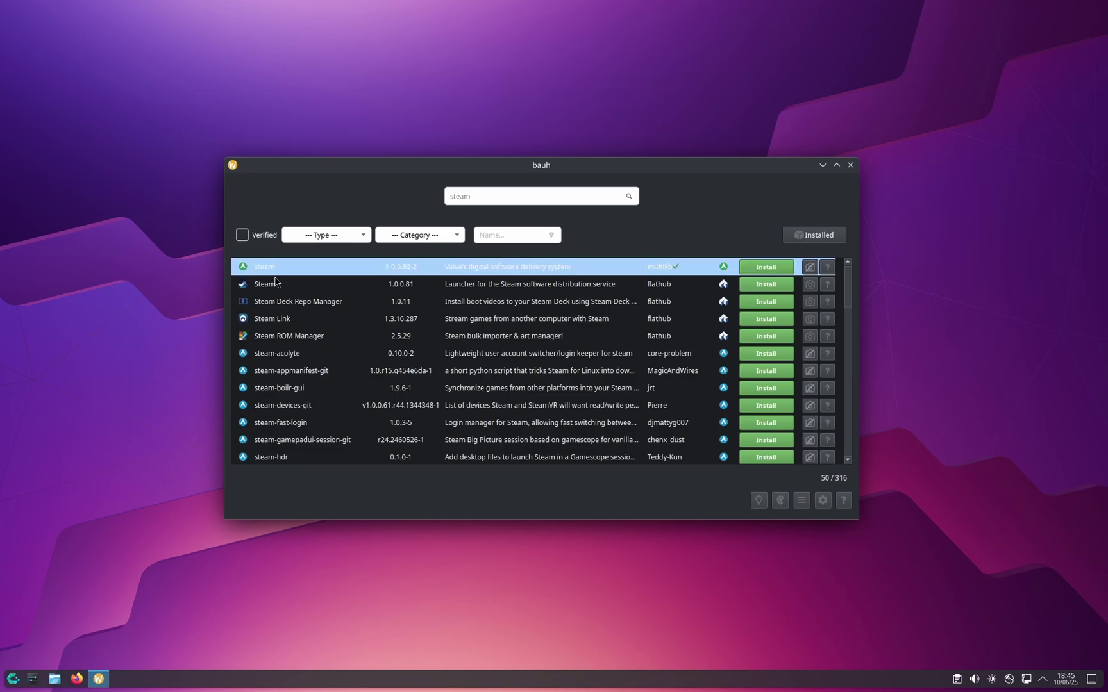
click(356, 286)
click(367, 275)
click(371, 289)
click(355, 273)
Review the steam, Steam and Steam ROM Manager rows, then open the Flathub website
key(Down)
key(Down)
key(Down)
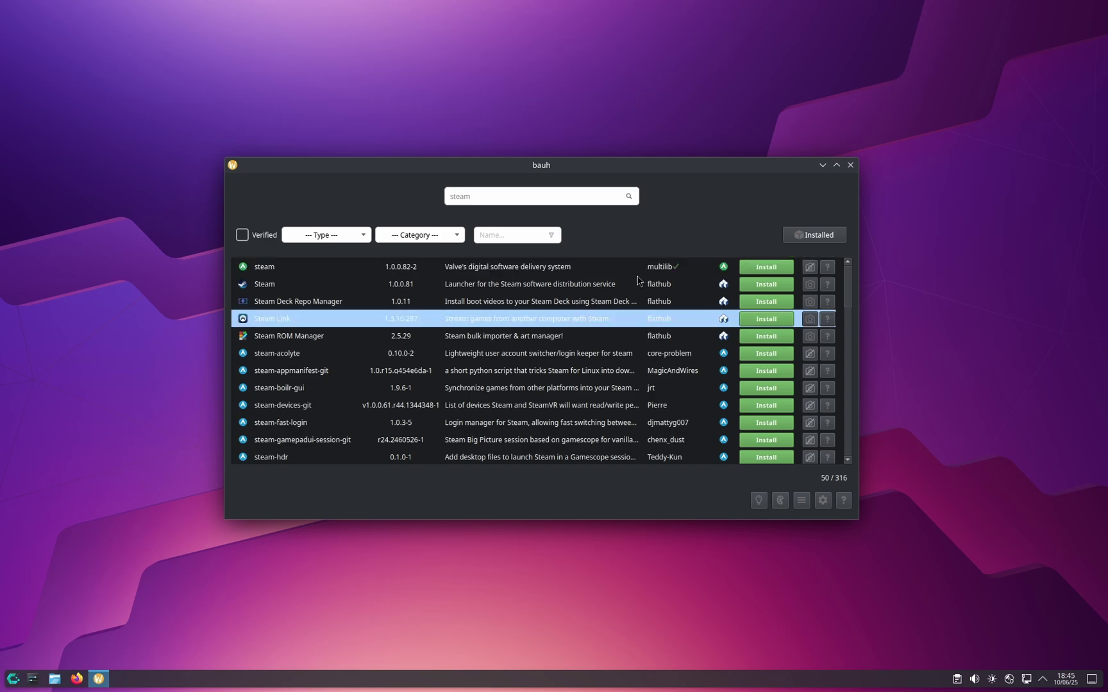
click(733, 272)
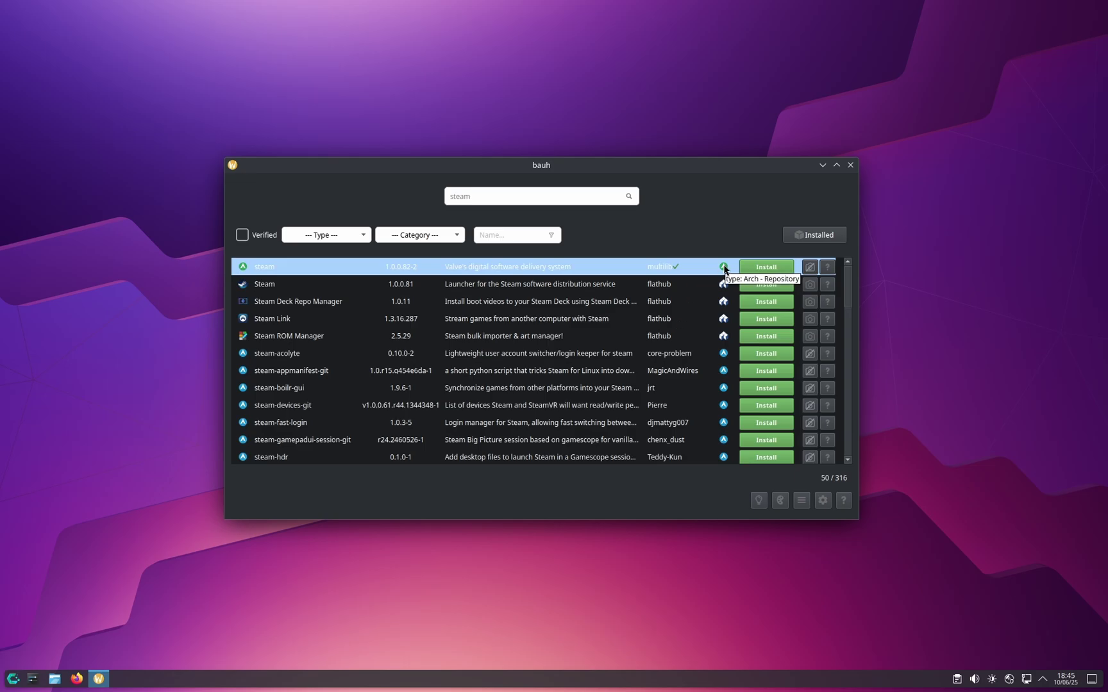
click(519, 289)
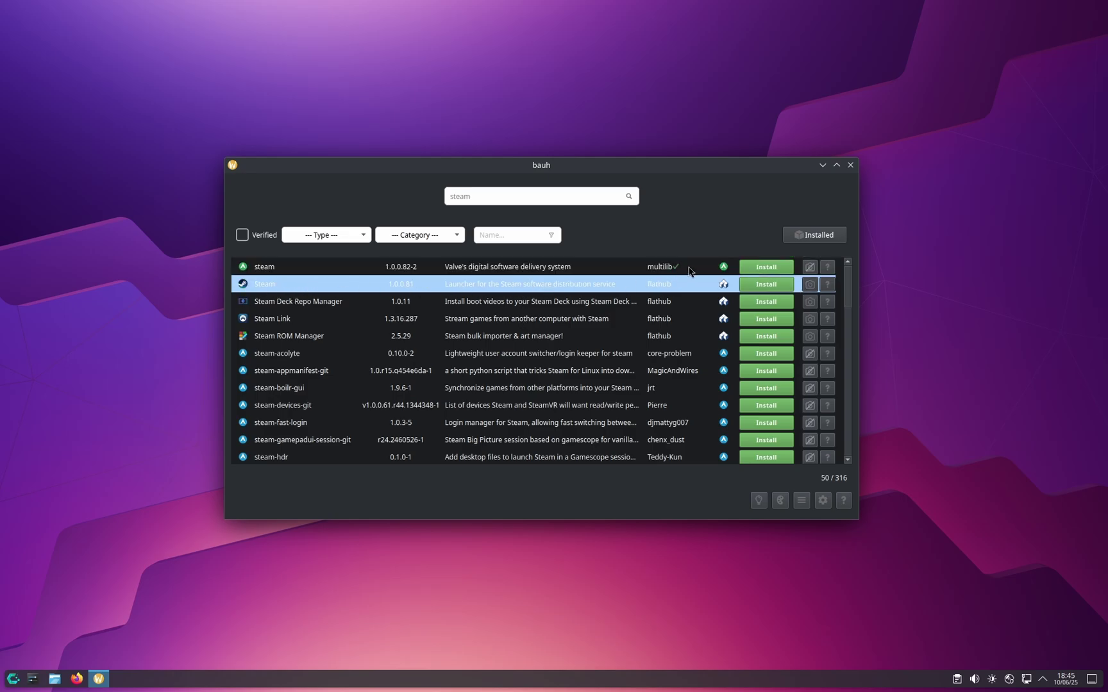
click(643, 337)
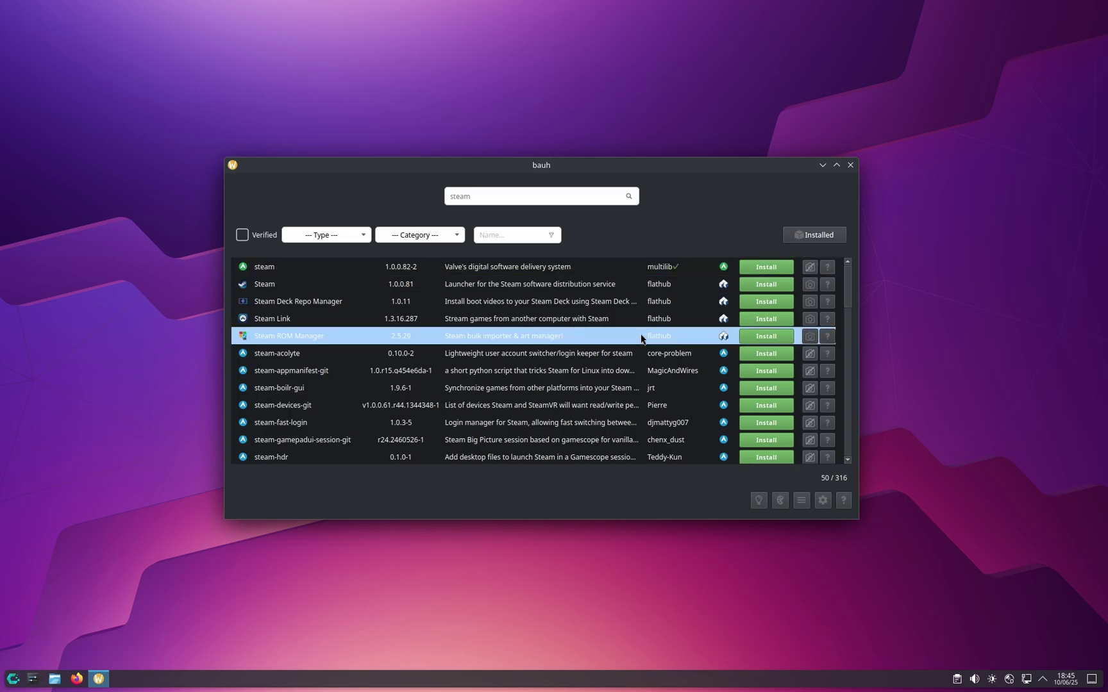
click(468, 287)
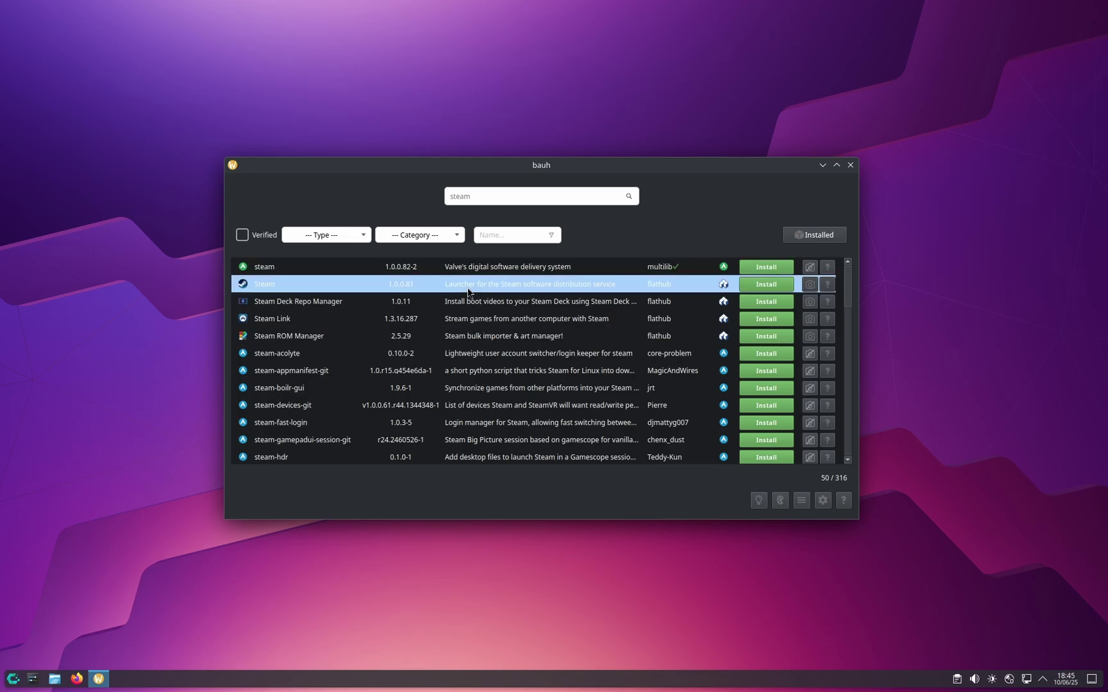
click(667, 283)
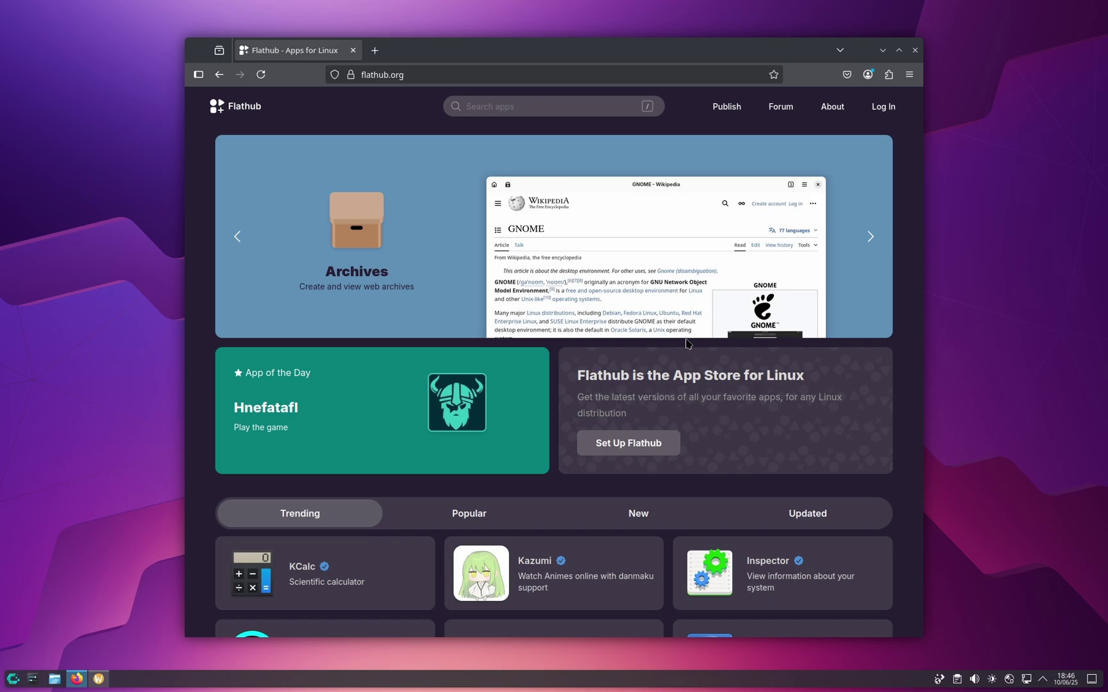
Install multilib steam 1.0.0.82-2 with its optional steam-native-runtime dependency, authorising with the password
key(alt+Tab)
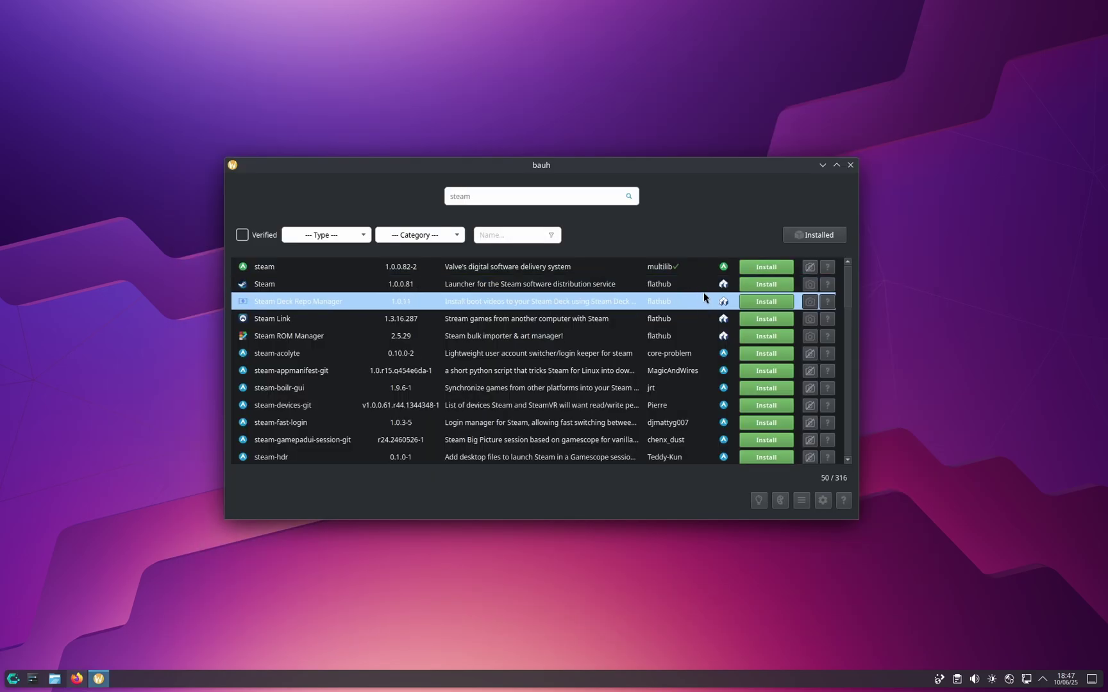
click(583, 270)
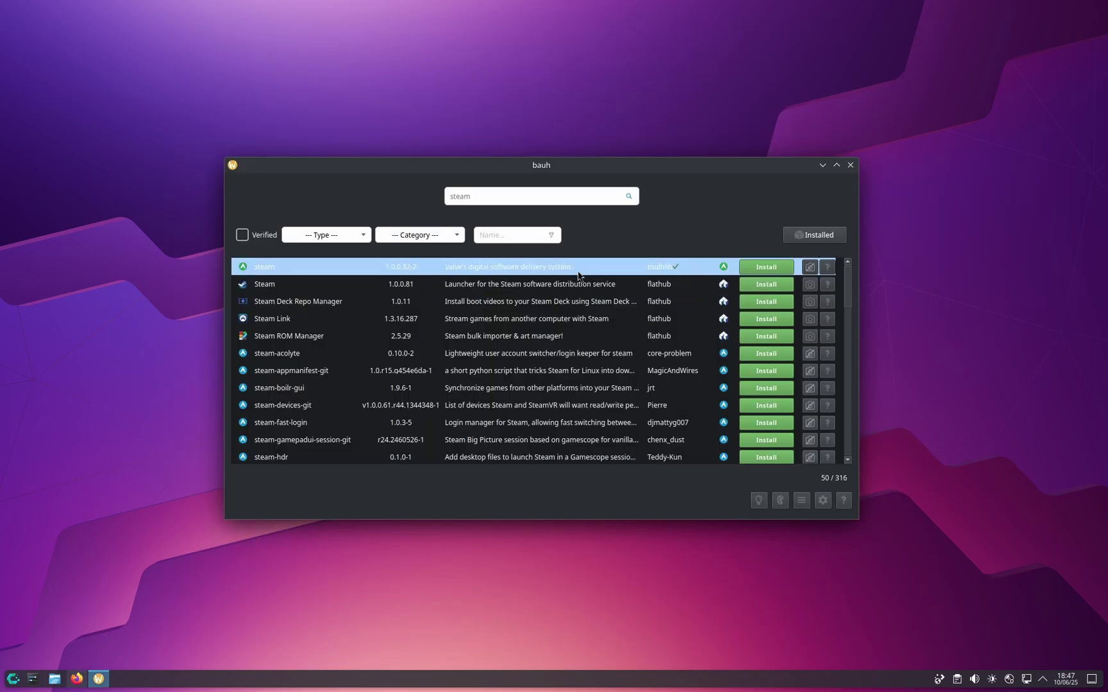
click(754, 268)
click(570, 366)
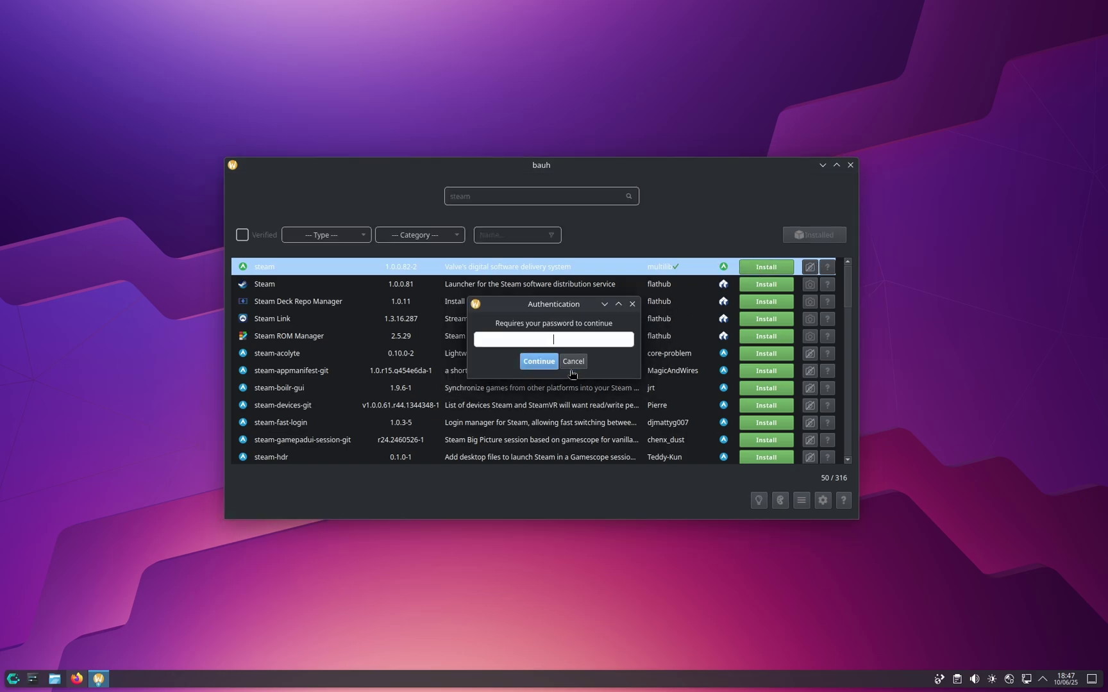
text(•••••)
click(546, 362)
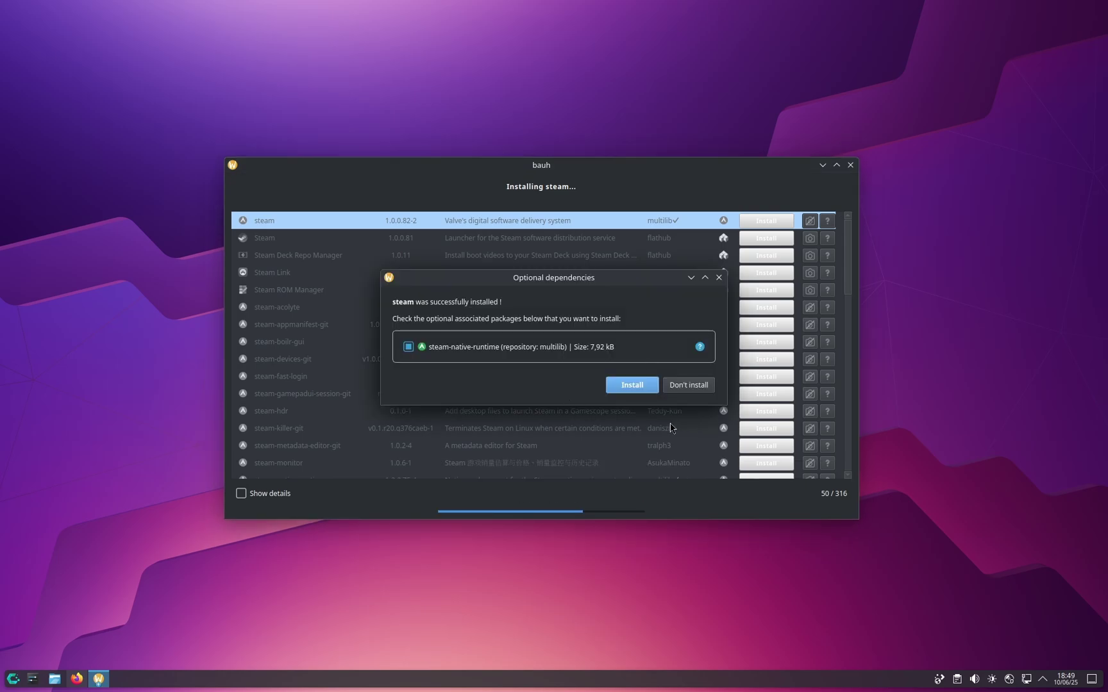
click(619, 387)
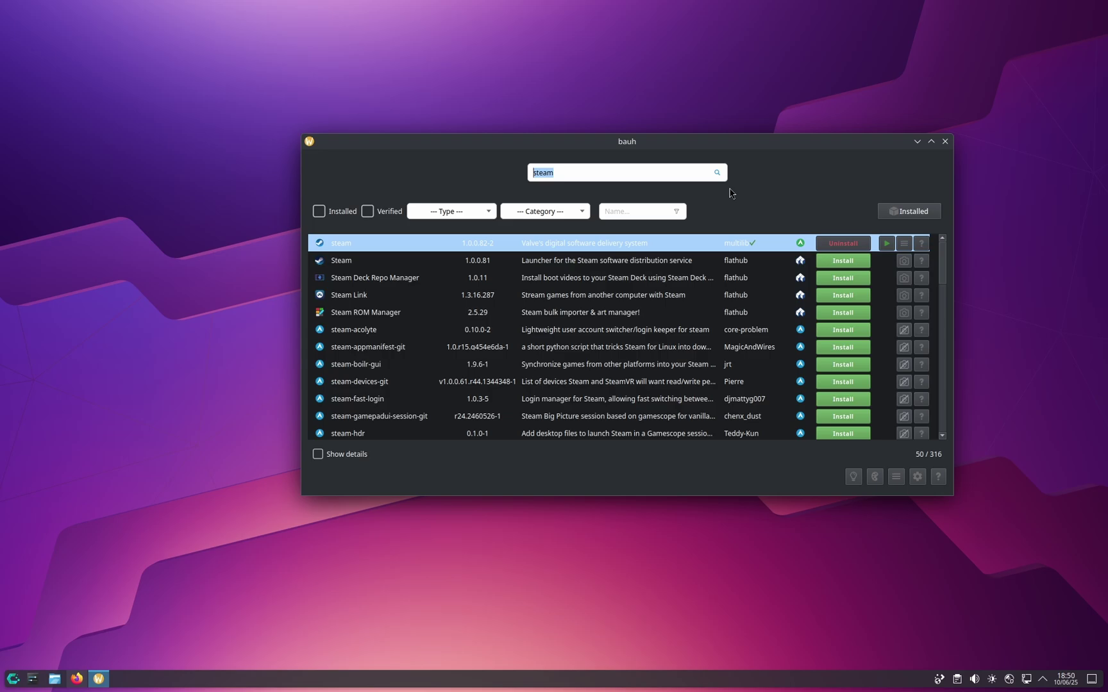
Search bauh for 'obs' and start installing OBS Studio (Flatpak) from the results
text(obs)
key(Return)
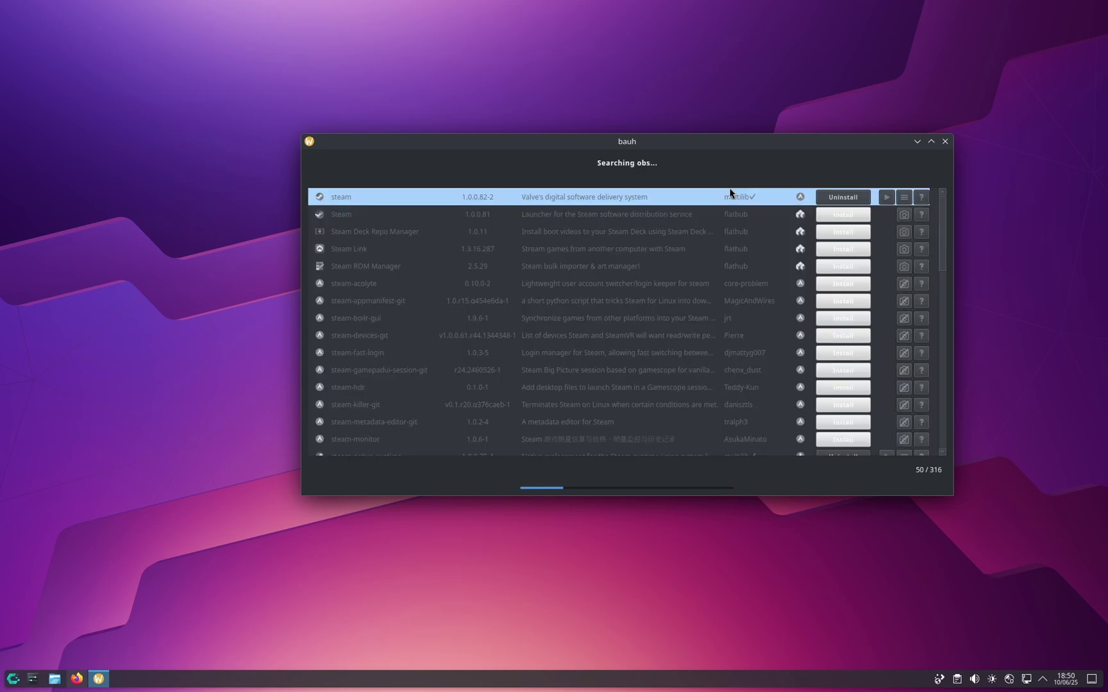
click(376, 242)
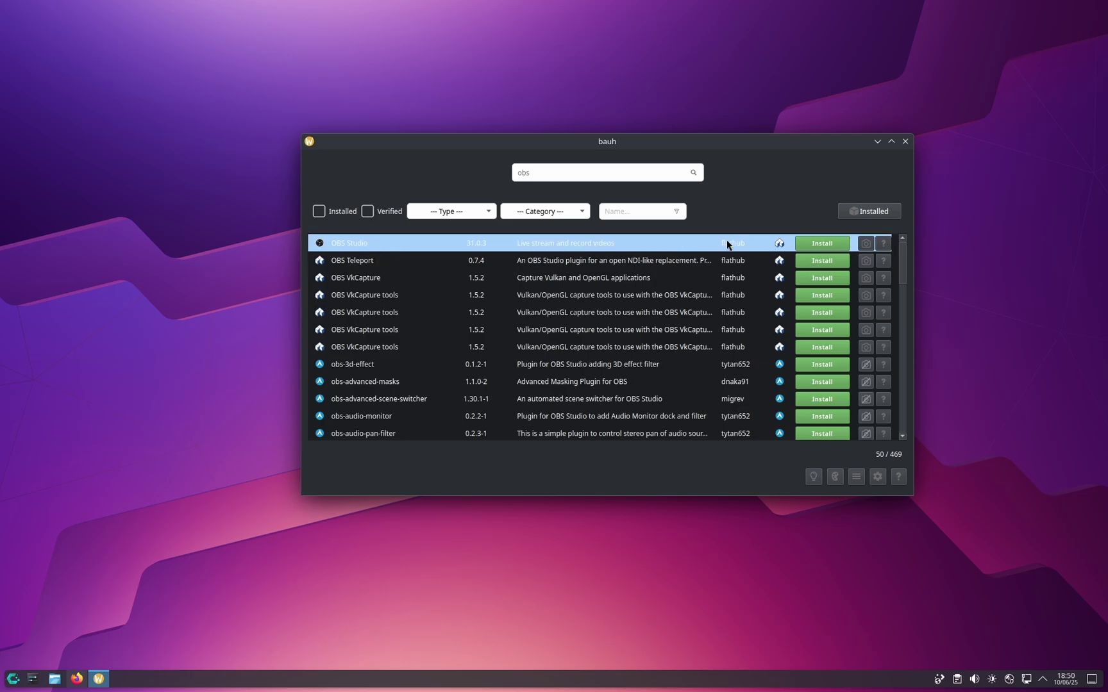
click(823, 245)
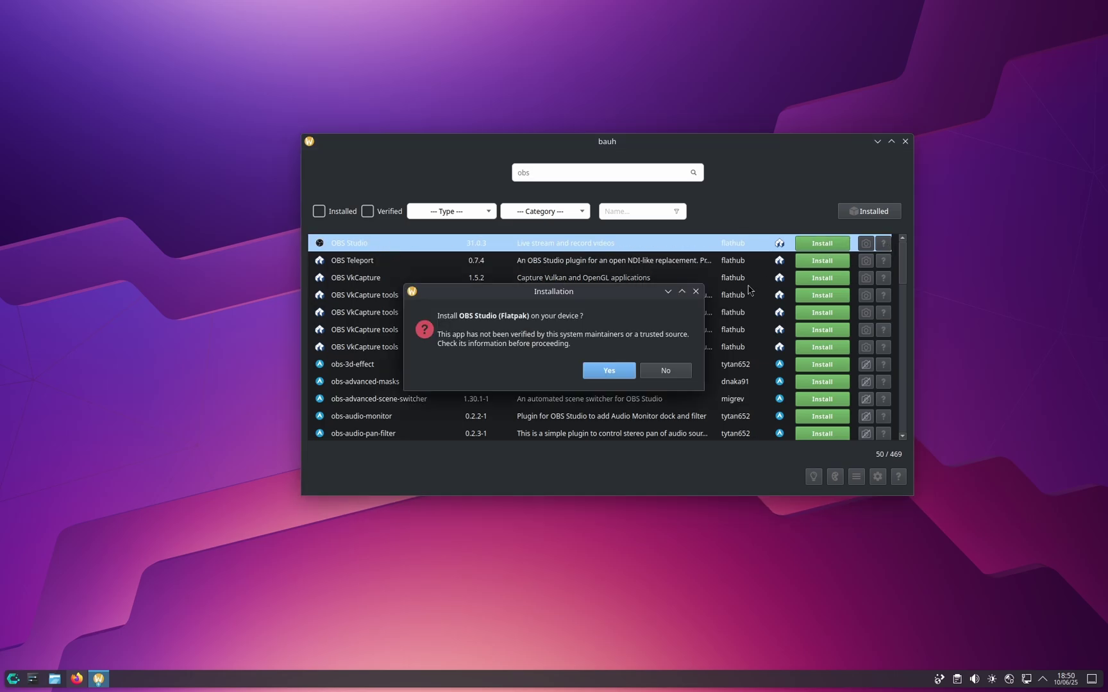
Confirm the OBS Studio Flatpak install for all device users, briefly viewing the detailed log
click(608, 372)
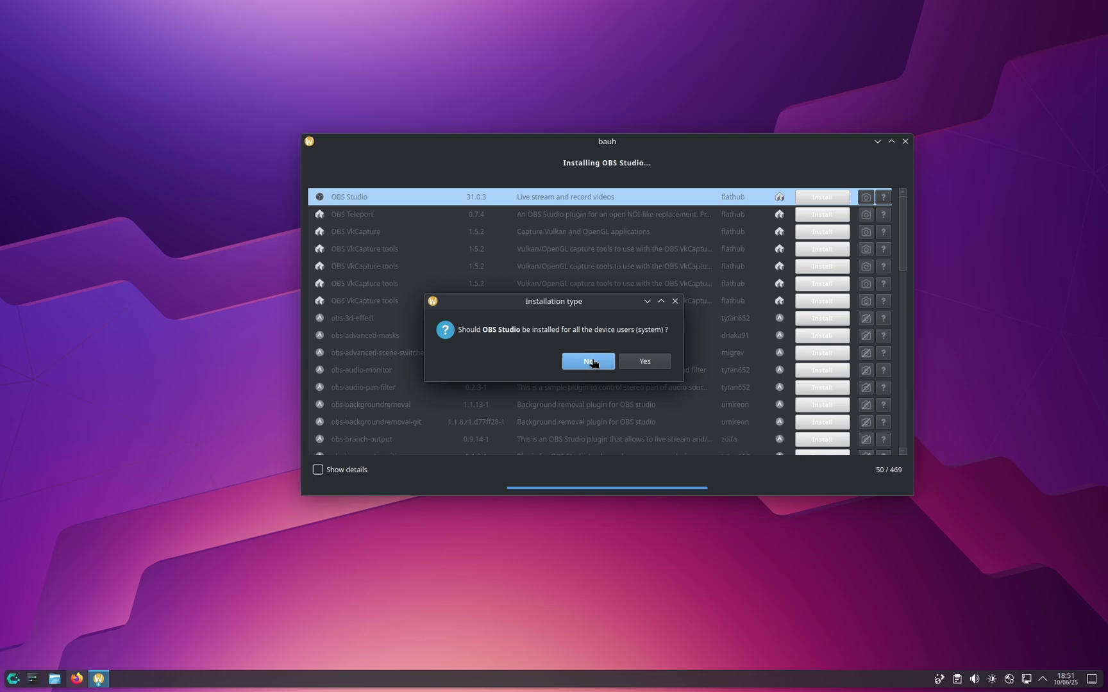
click(662, 363)
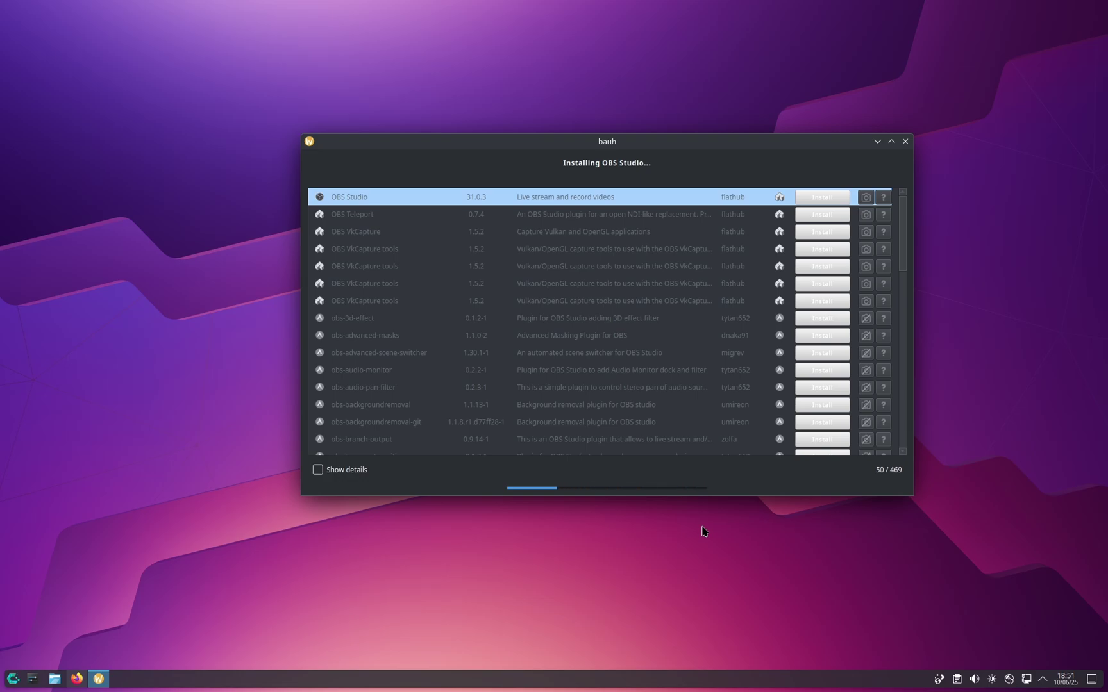
click(352, 470)
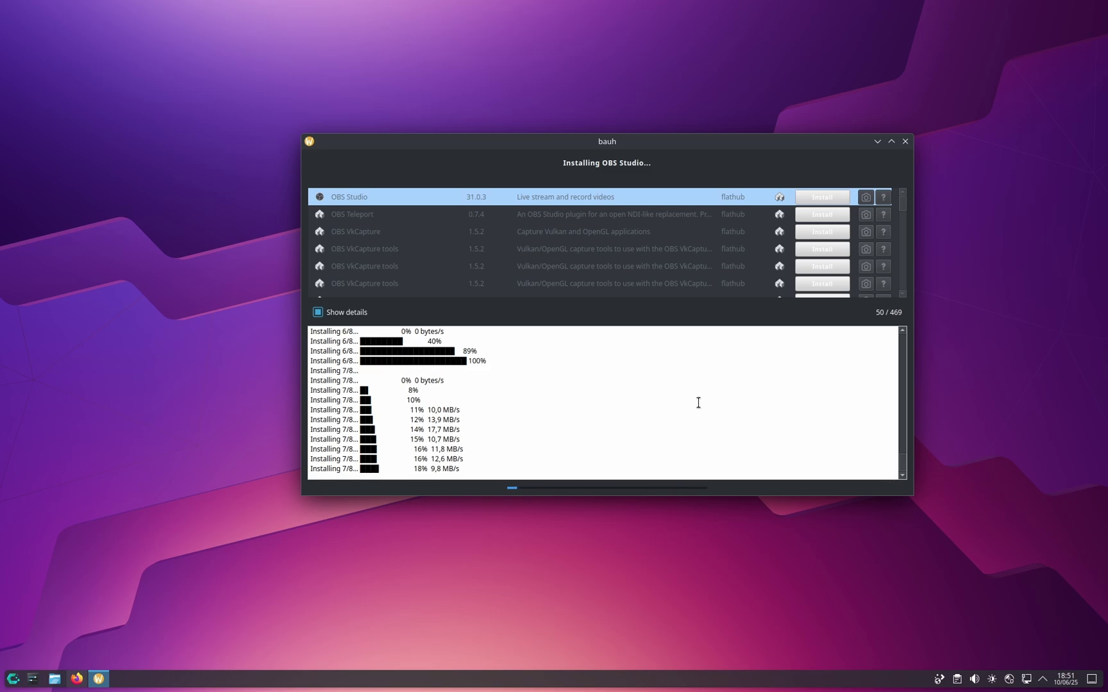
drag(390, 364, 616, 462)
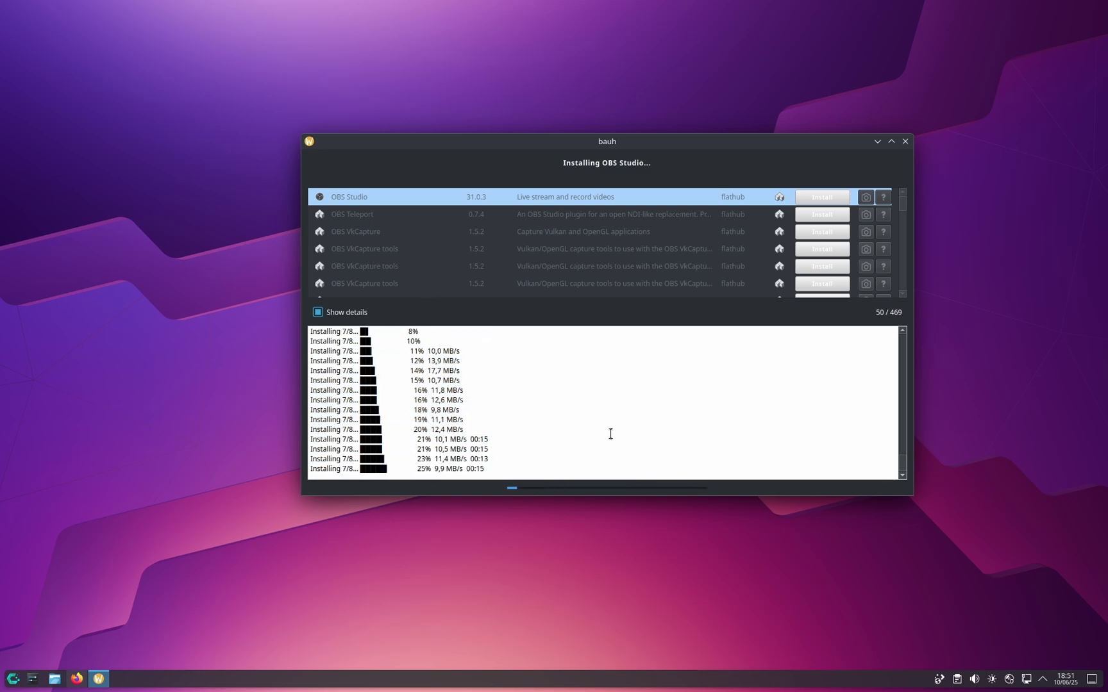
click(346, 314)
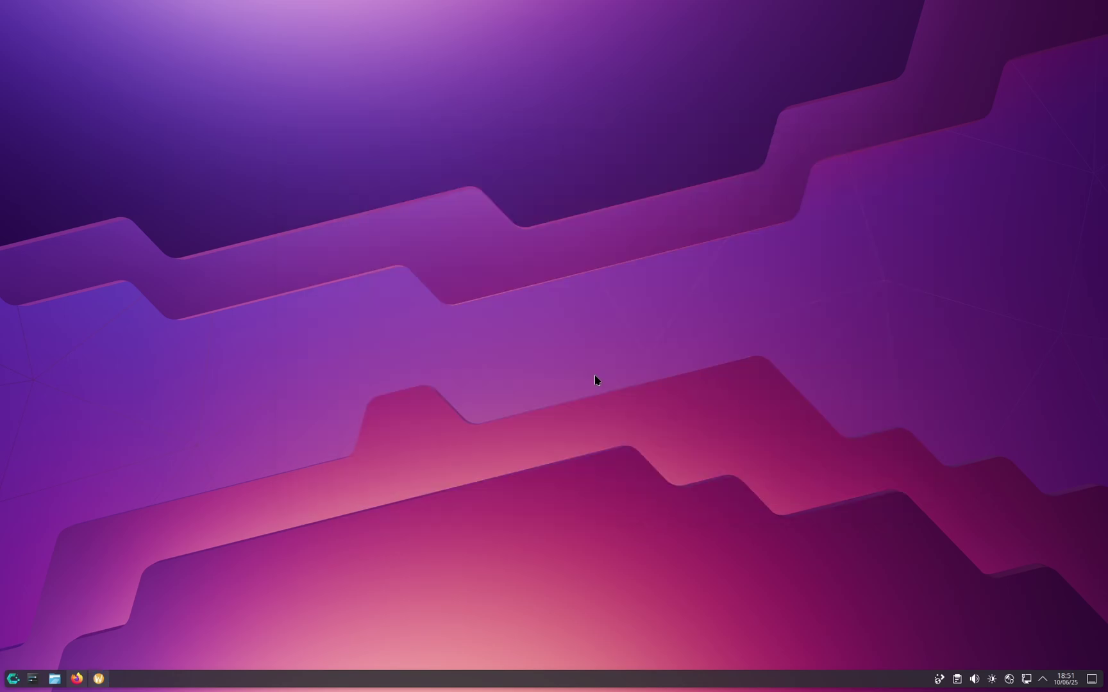
Launch the Konsole terminal from Kickoff by searching 'kon'
key(super)
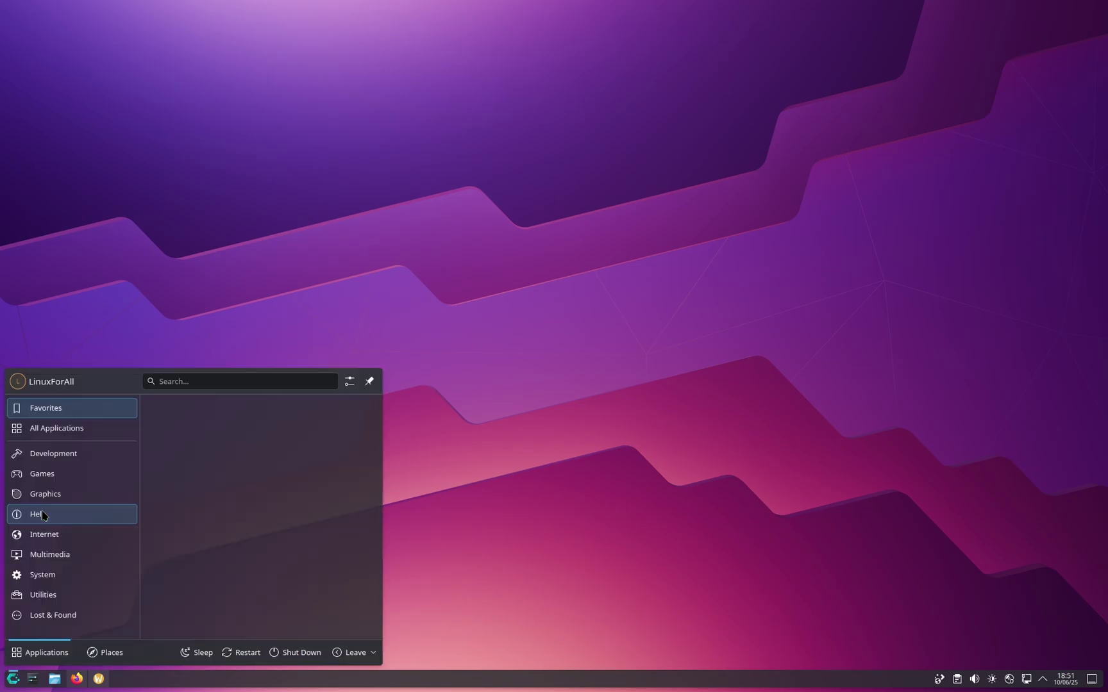
text(kon)
key(Return)
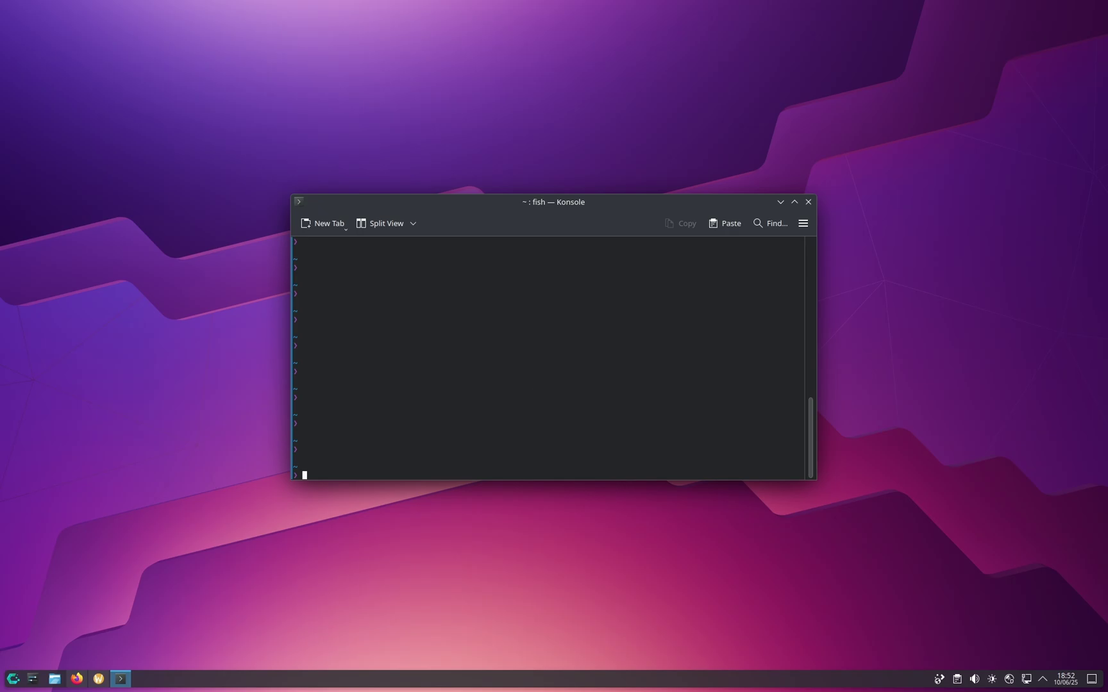
Install occt with 'sudo pacman -S occt', entering the sudo password and confirming with y
text(sudo pacman -S occt)
key(Return)
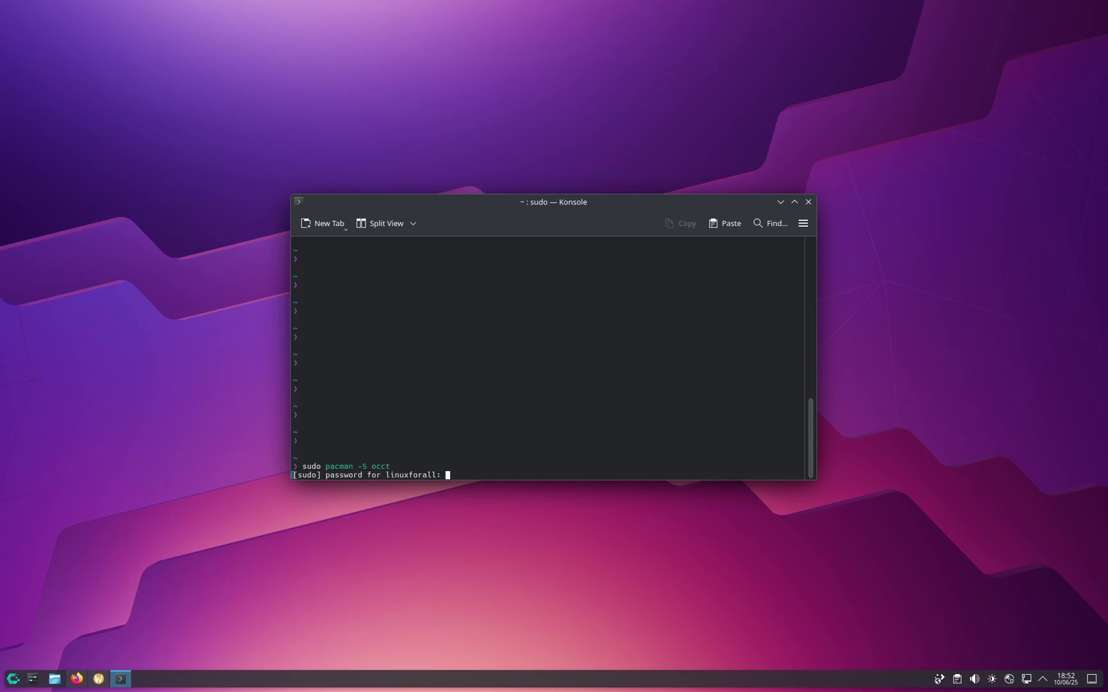
key(Return)
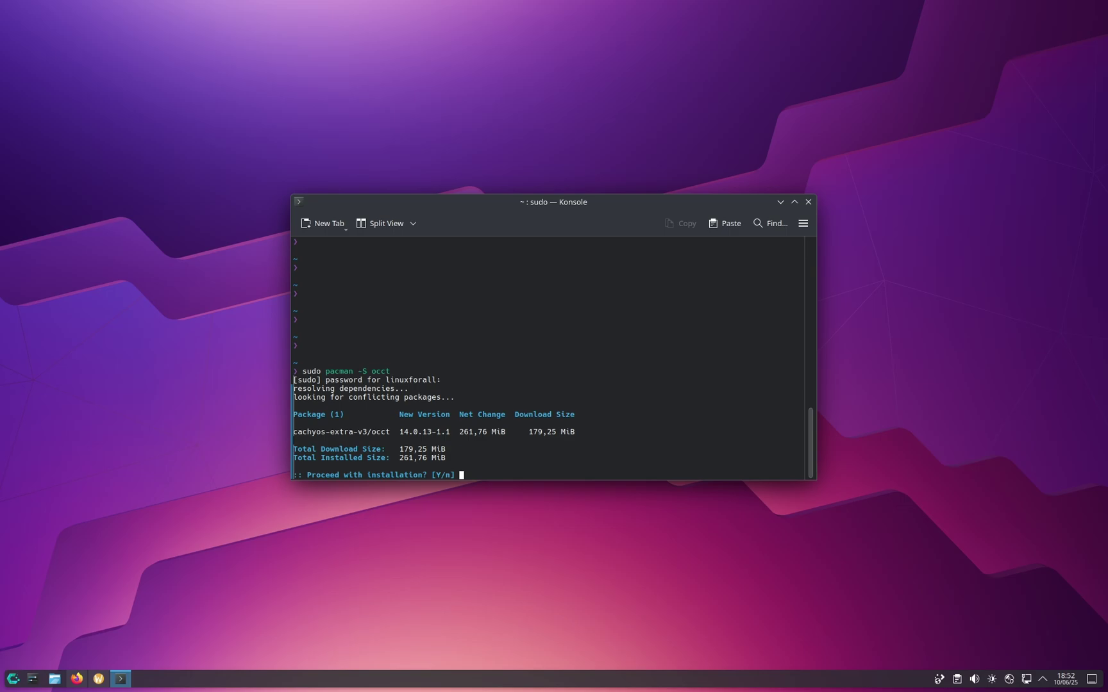
text(y)
key(Return)
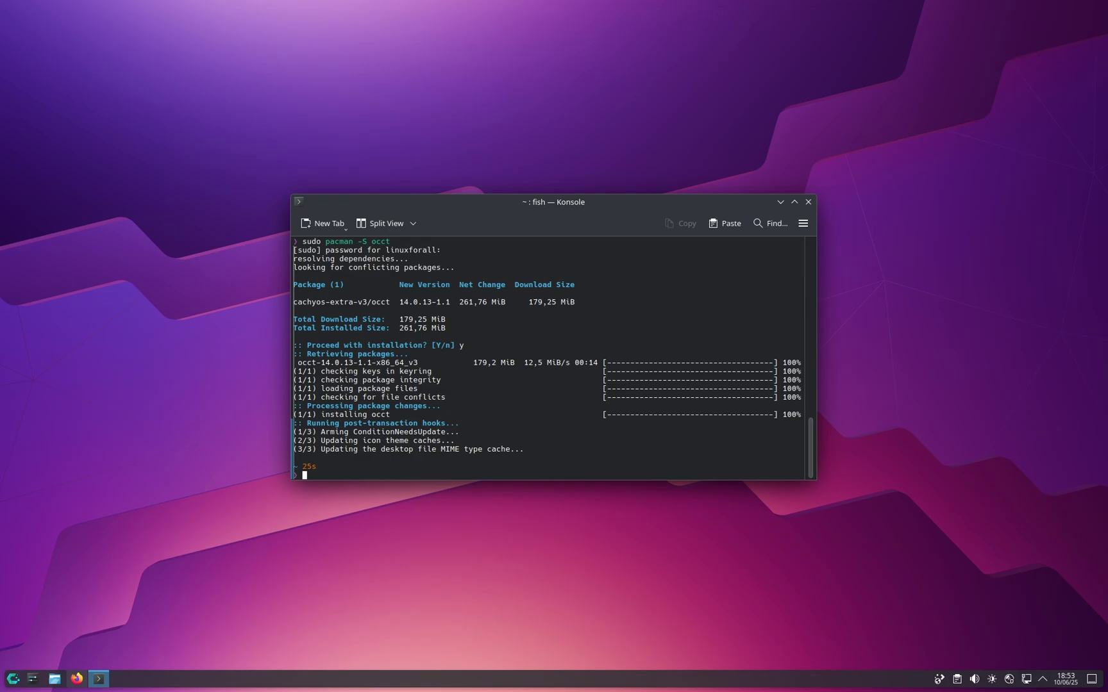
Relaunch bauh to check its installed-apps list, then return to Konsole
click(7, 678)
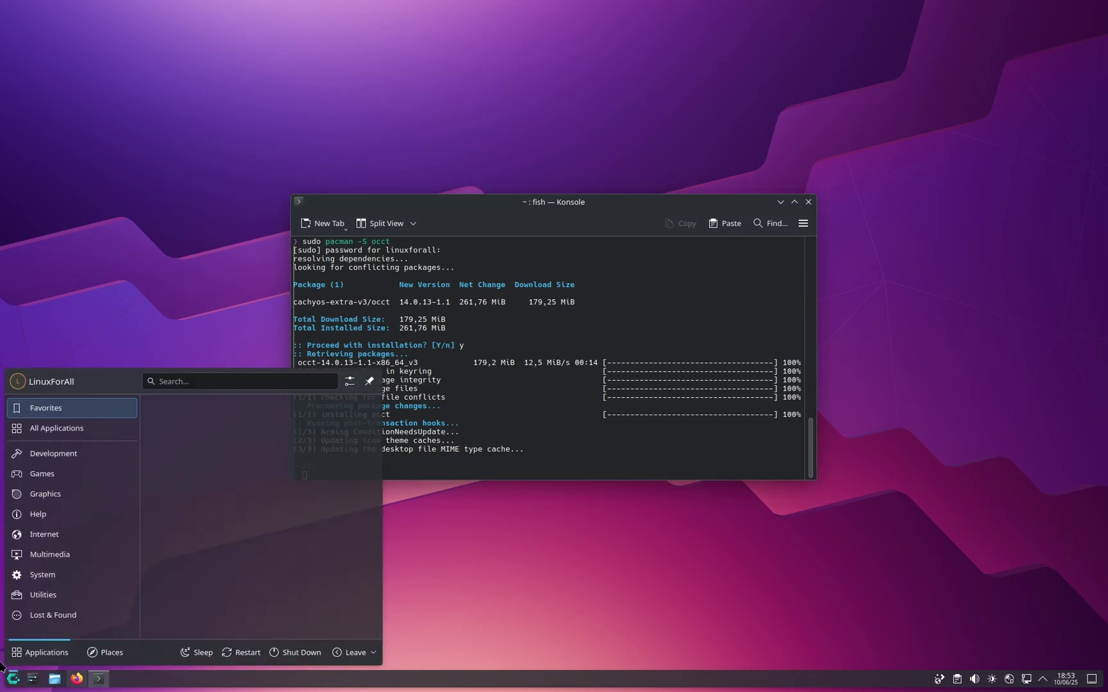
text(bauh)
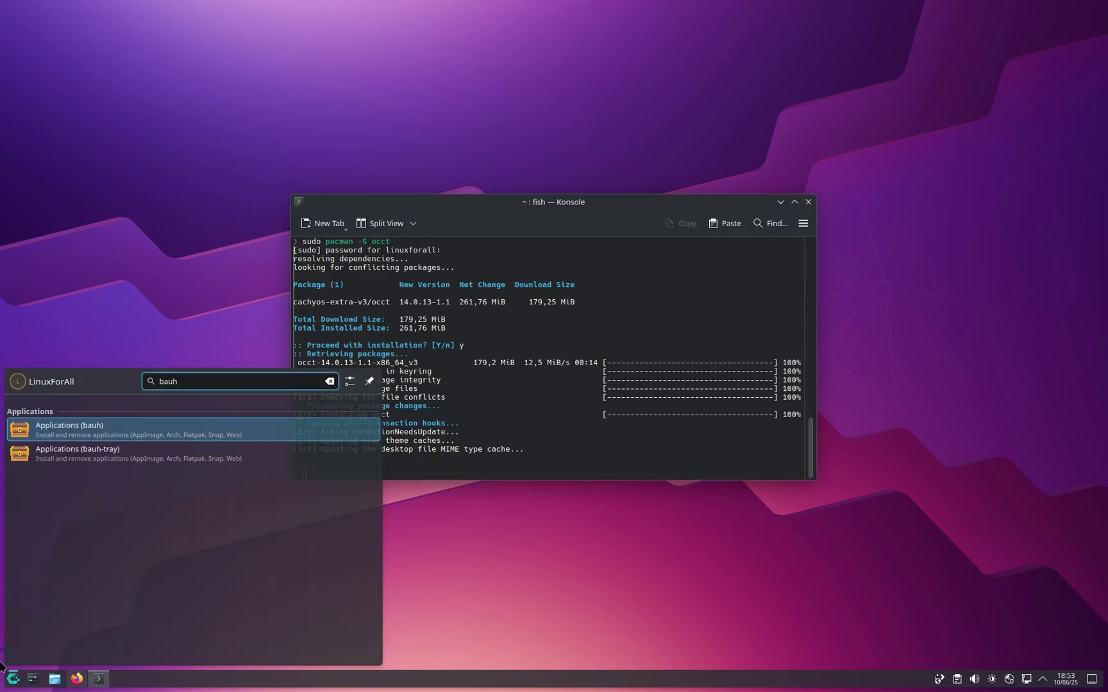
key(Return)
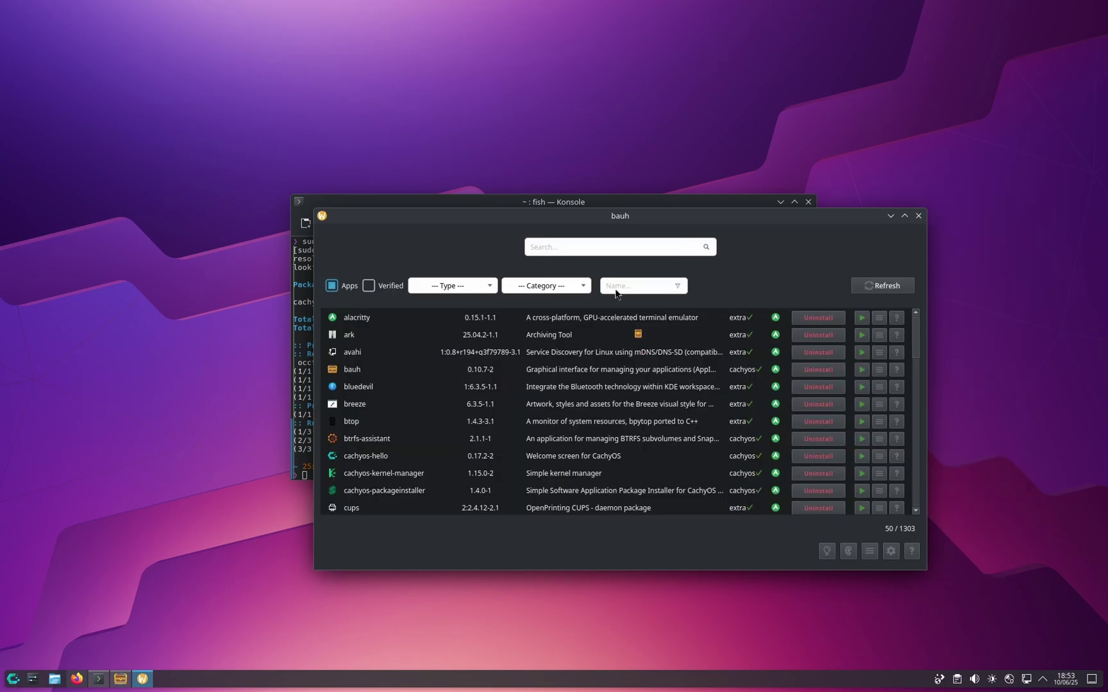
drag(585, 216, 532, 190)
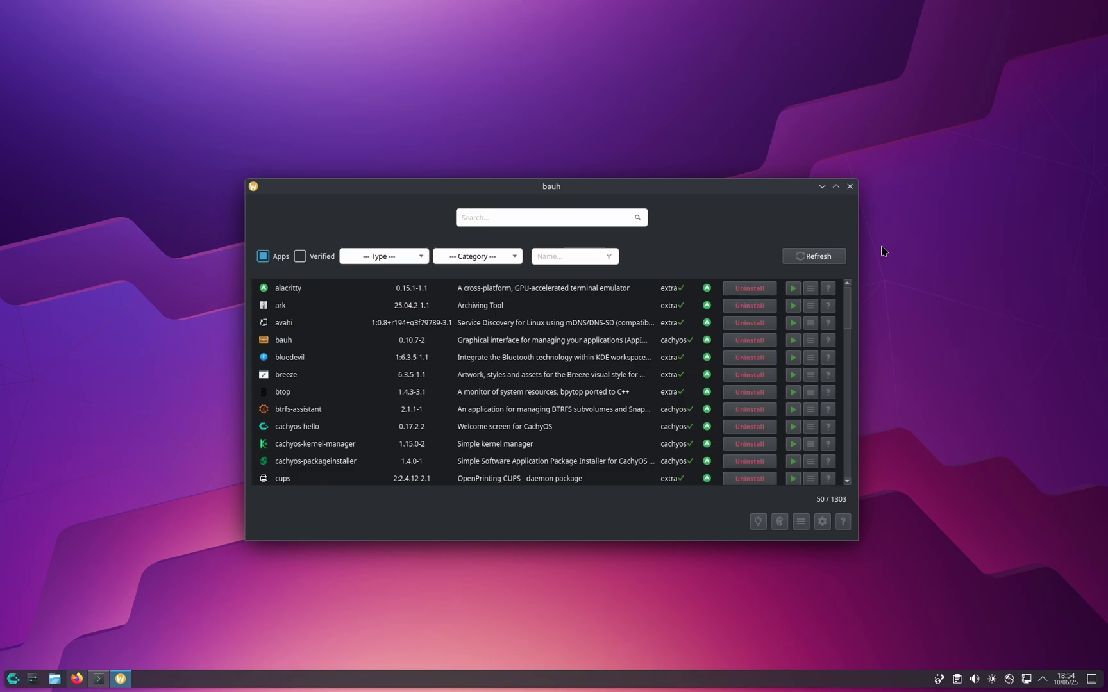
key(alt+Tab)
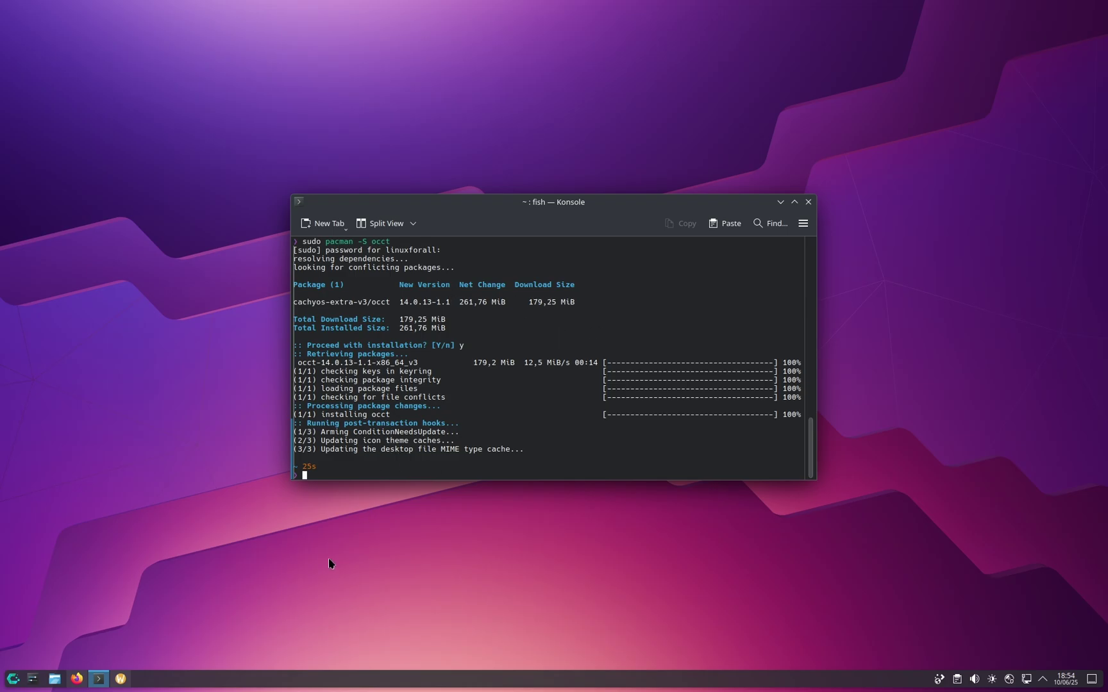
Bring Firefox forward and search Flathub for 'sober'
right_click(125, 681)
key(Escape)
click(76, 679)
key(alt+Left)
click(530, 105)
text(sober)
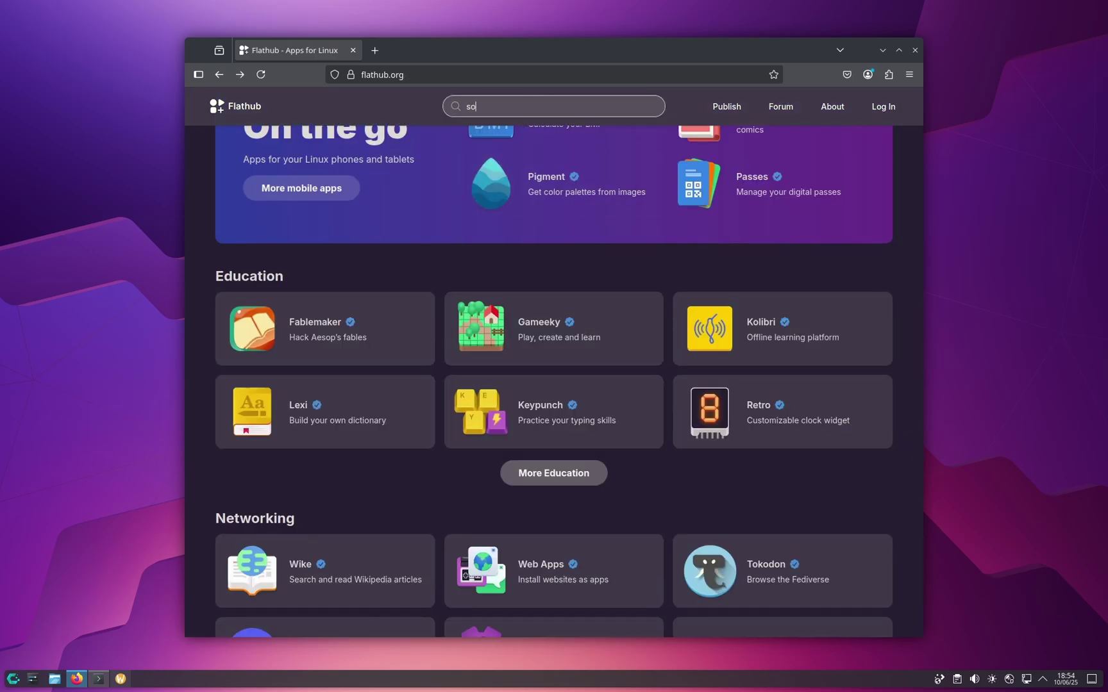
key(Return)
Copy Sober's 'flatpak install flathub org.vinegarhq.Sober' command and paste it into Konsole
click(571, 191)
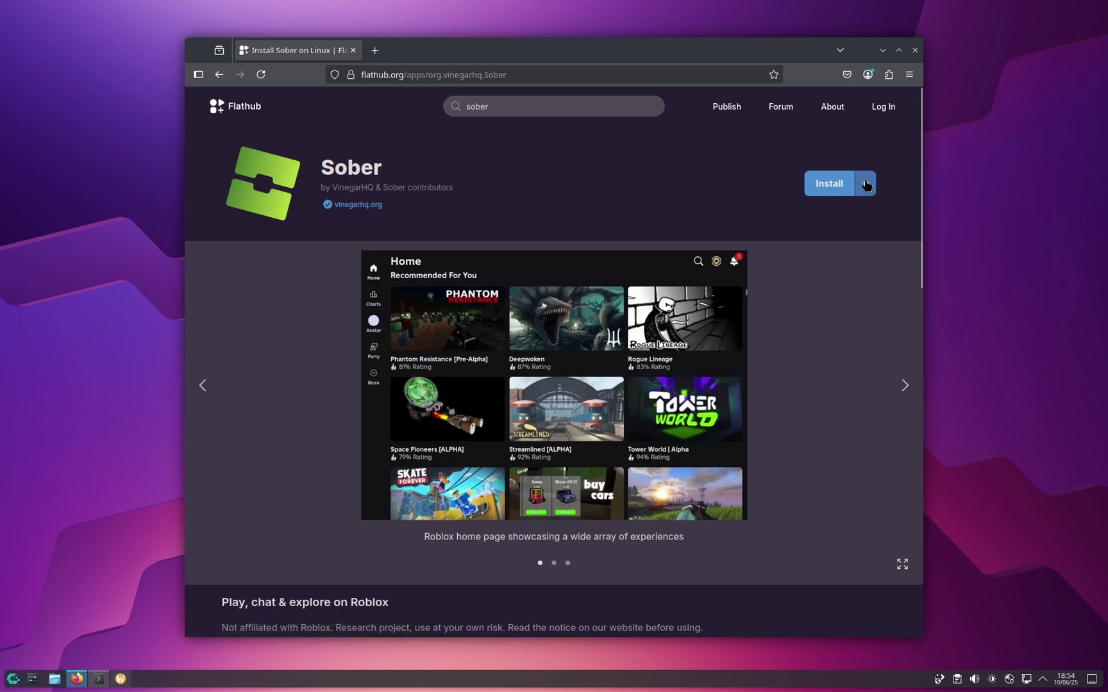
click(865, 184)
drag(630, 286, 902, 299)
click(855, 287)
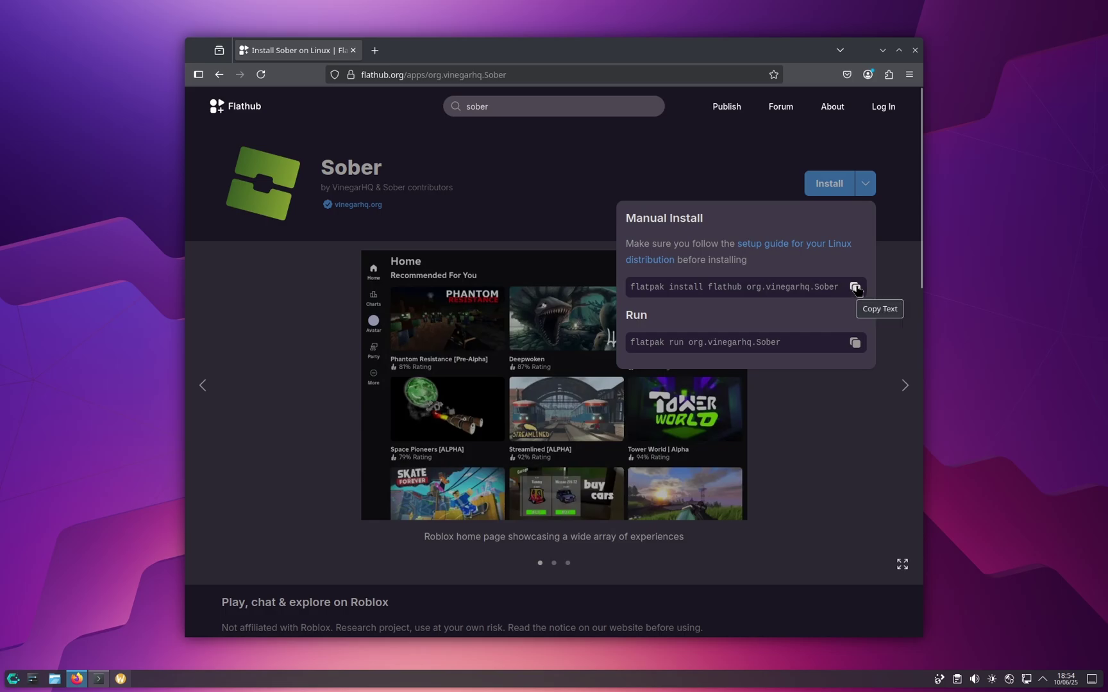
click(882, 50)
right_click(634, 428)
Paste and run the flatpak install command for Sober, confirming the runtime with y
click(710, 473)
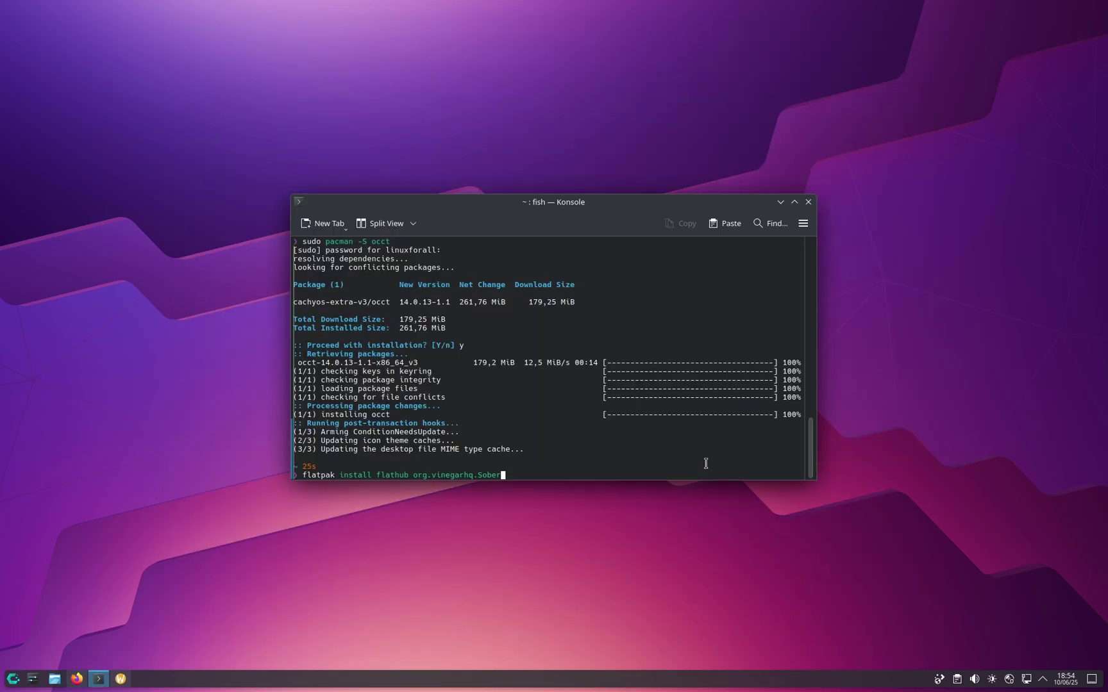
key(Return)
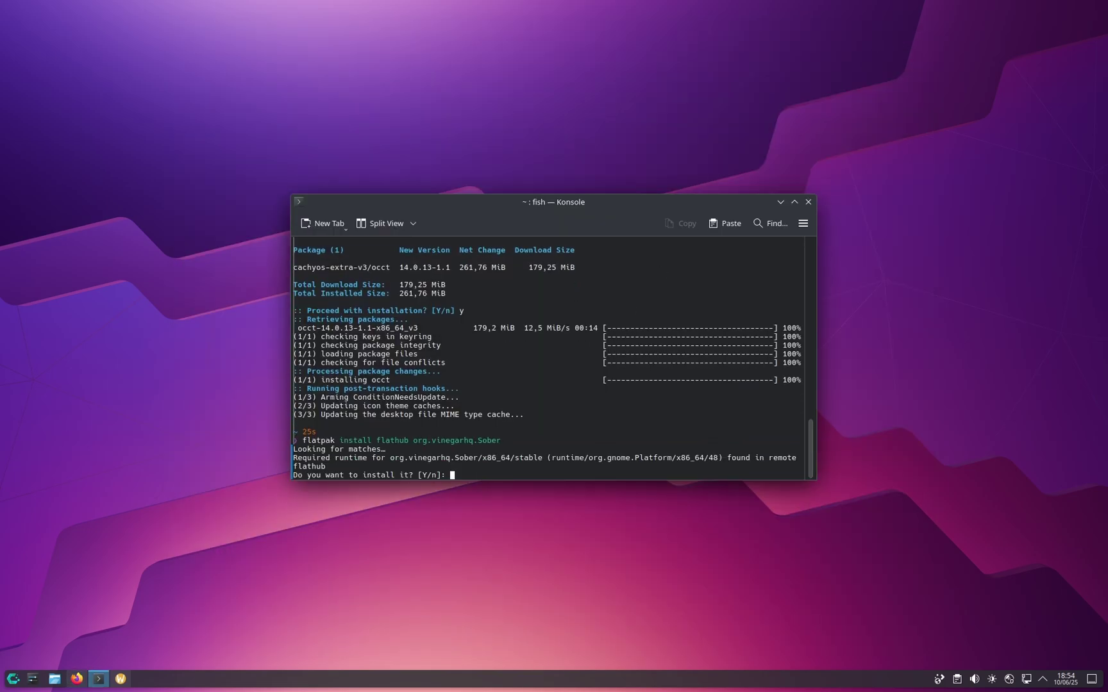
text(y)
key(Return)
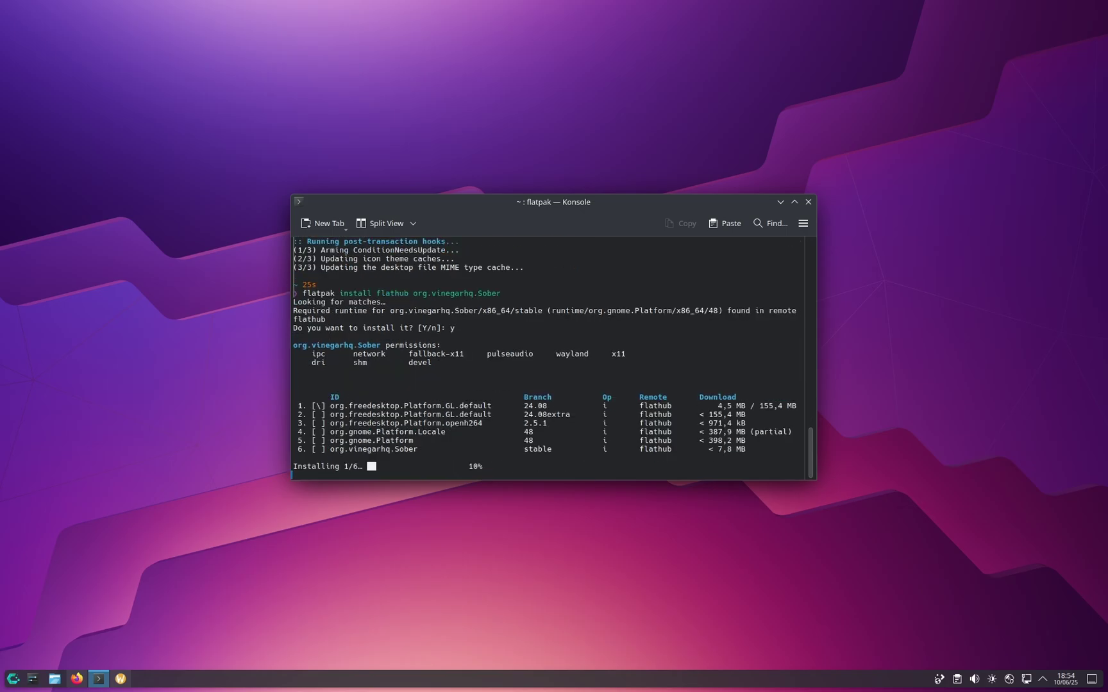